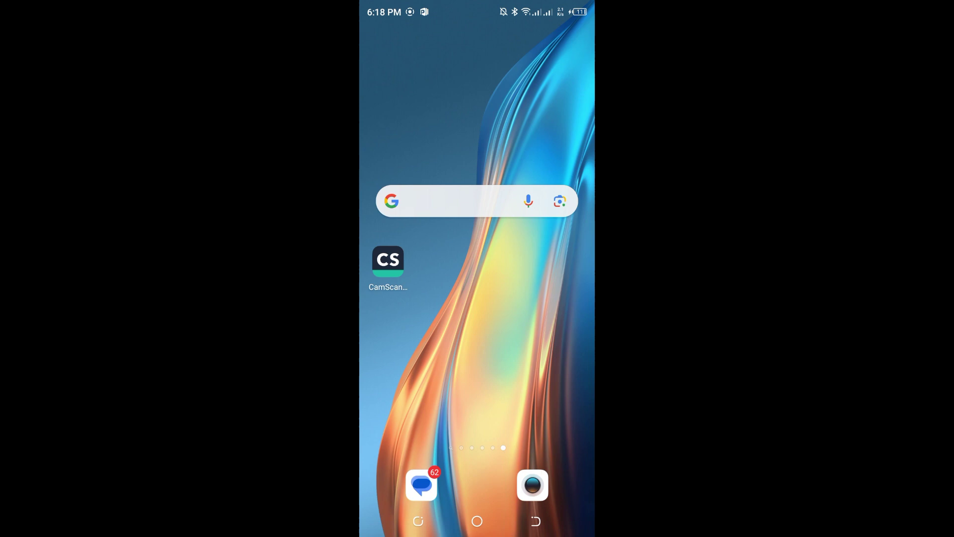
Launch CamScanner and go to the Me tab showing Account and Sync options
{"action": "left_click", "coordinate": [388, 260]}
{"action": "scroll", "coordinate": [477, 298], "scroll_direction": "down", "scroll_amount": 2}
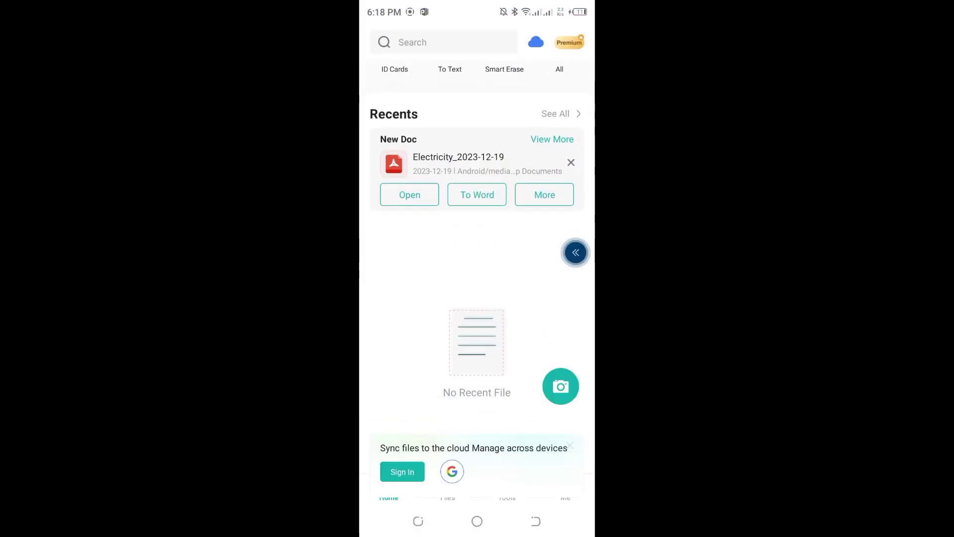
{"action": "scroll", "coordinate": [478, 224], "scroll_direction": "up", "scroll_amount": 2}
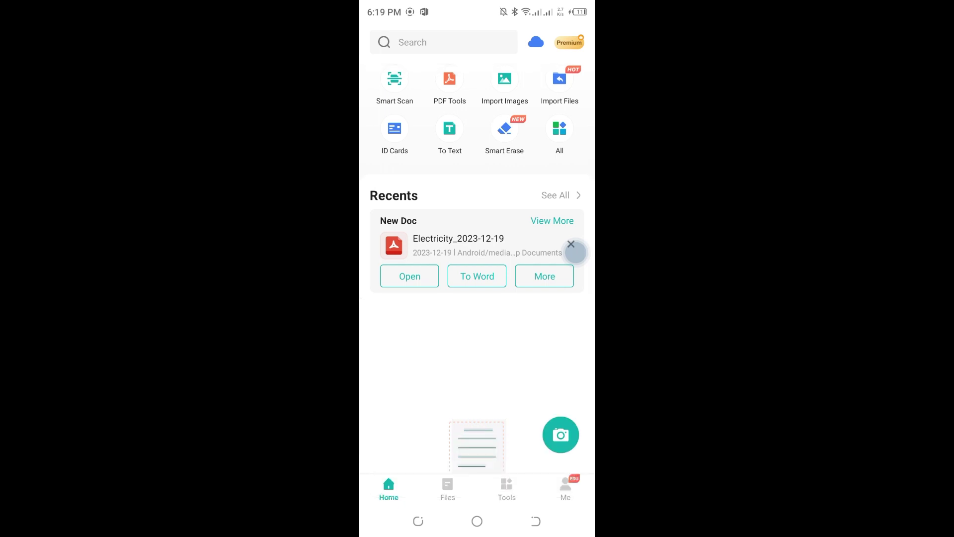
{"action": "left_click", "coordinate": [565, 488]}
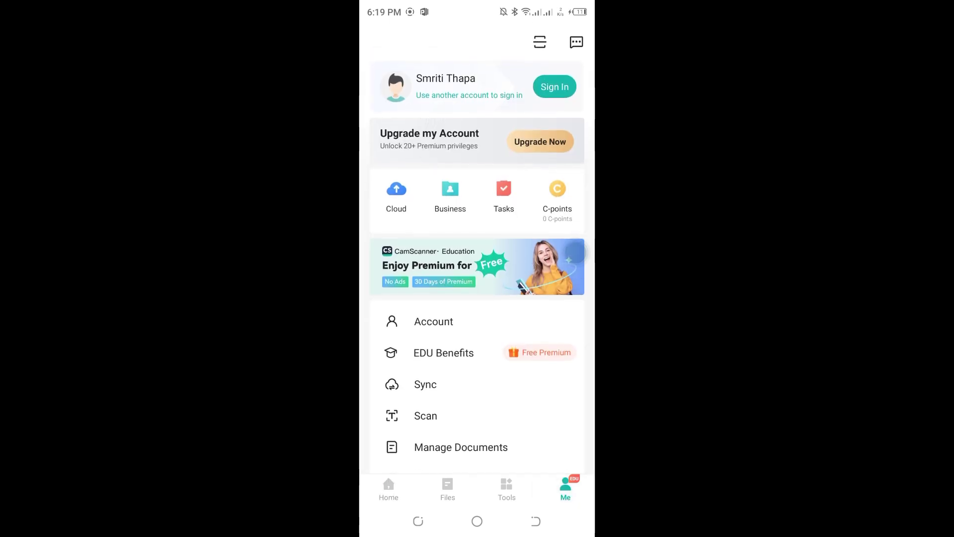
{"action": "left_click", "coordinate": [554, 87]}
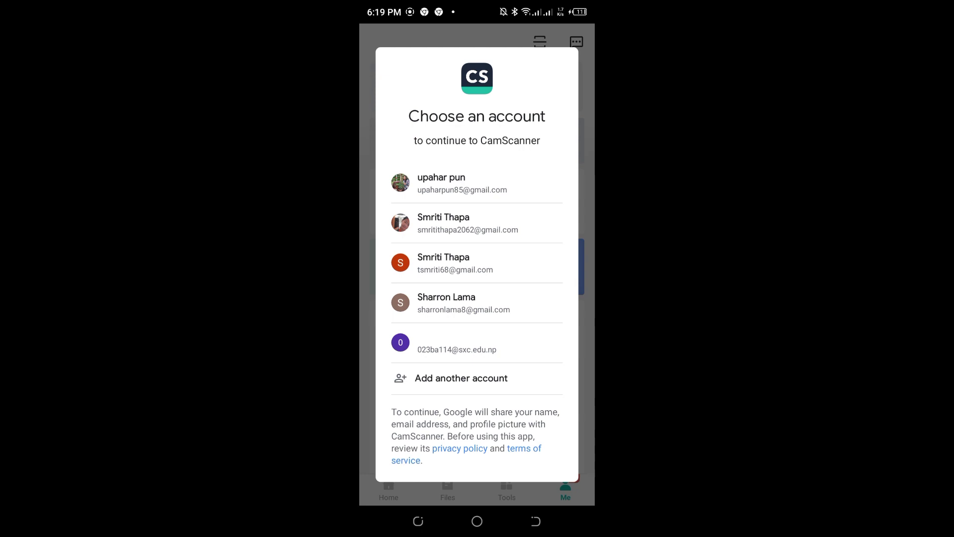
Pick a saved Google account from the chooser to sign in to CamScanner
{"action": "left_click", "coordinate": [463, 303]}
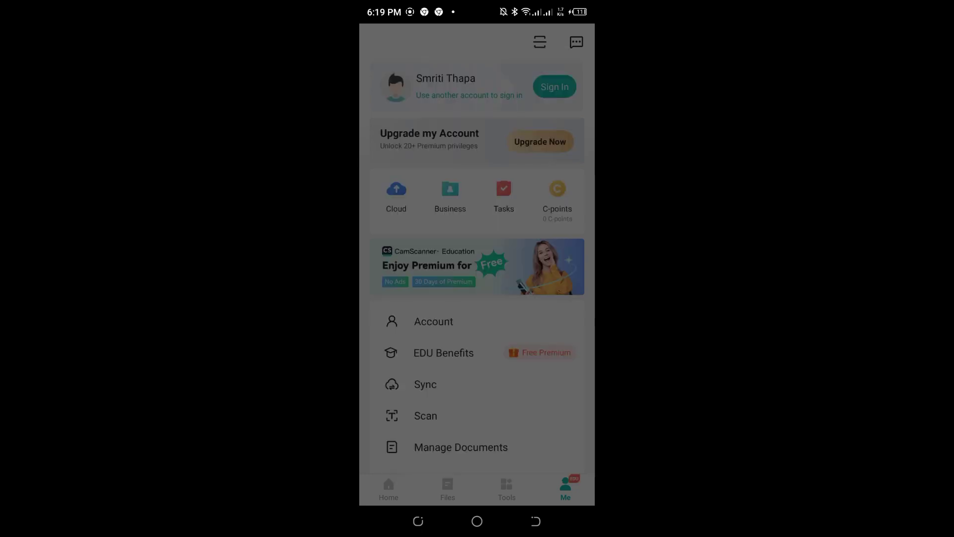